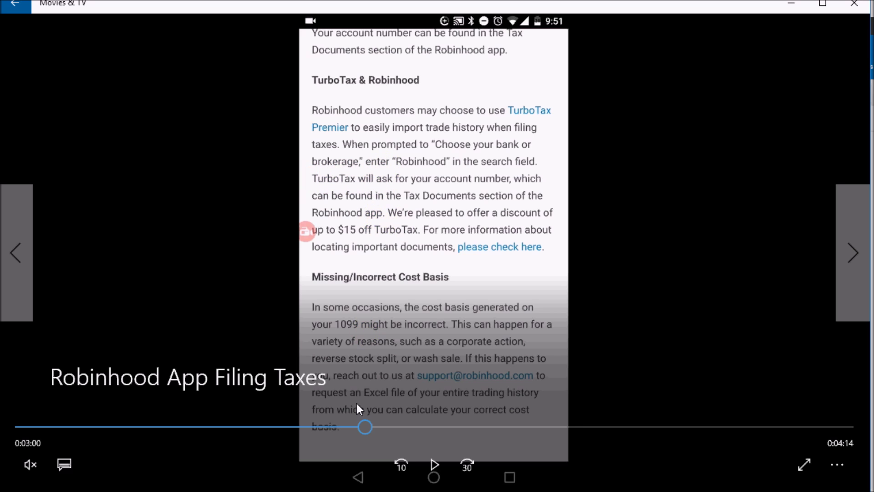
Skim the Robinhood tax filing video for the TurboTax edition comparison, from Federal Free Edition to Self-Employed and Home & Business, ending at Premier
{"action": "left_click_drag", "start_coordinate": [363, 429], "coordinate": [466, 426]}
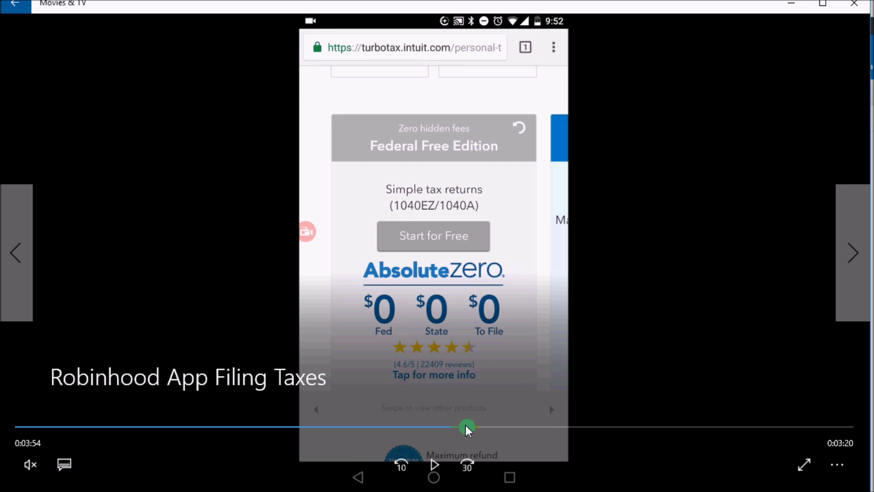
{"action": "left_click_drag", "start_coordinate": [466, 425], "coordinate": [466, 425]}
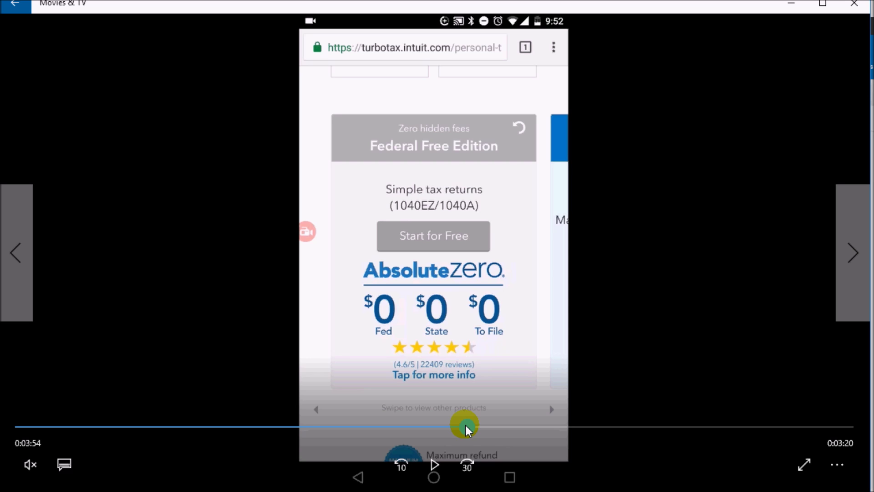
{"action": "left_click_drag", "start_coordinate": [466, 428], "coordinate": [488, 428]}
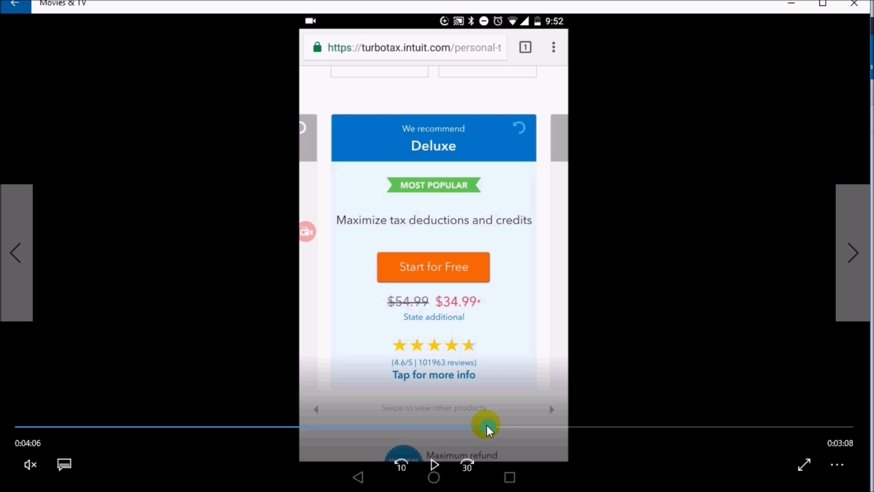
{"action": "left_click_drag", "start_coordinate": [488, 425], "coordinate": [520, 425]}
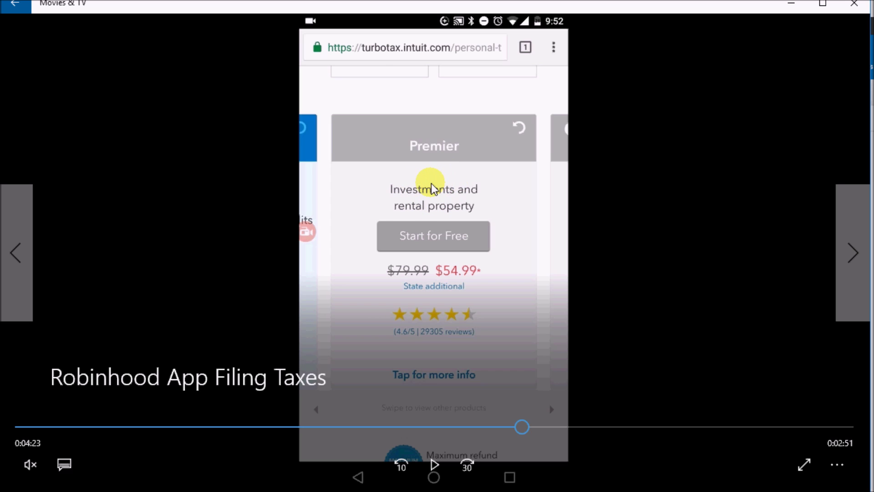
{"action": "left_click_drag", "start_coordinate": [520, 423], "coordinate": [556, 425]}
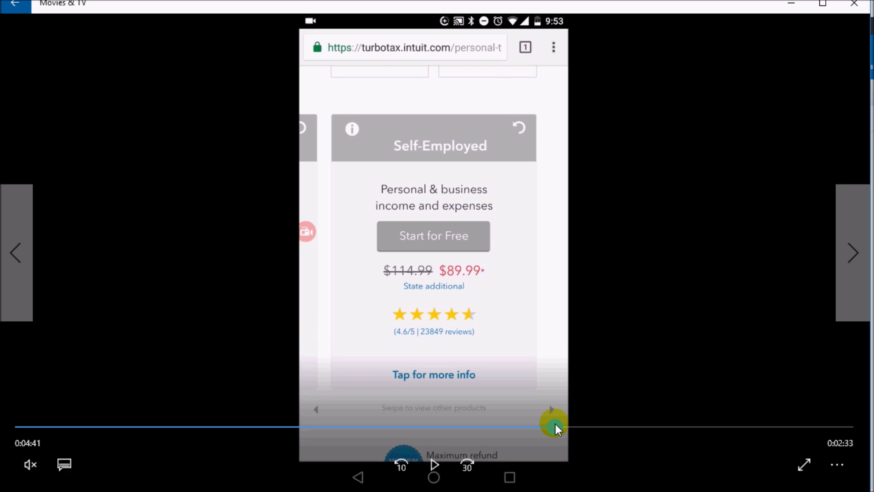
{"action": "left_click_drag", "start_coordinate": [556, 424], "coordinate": [554, 426]}
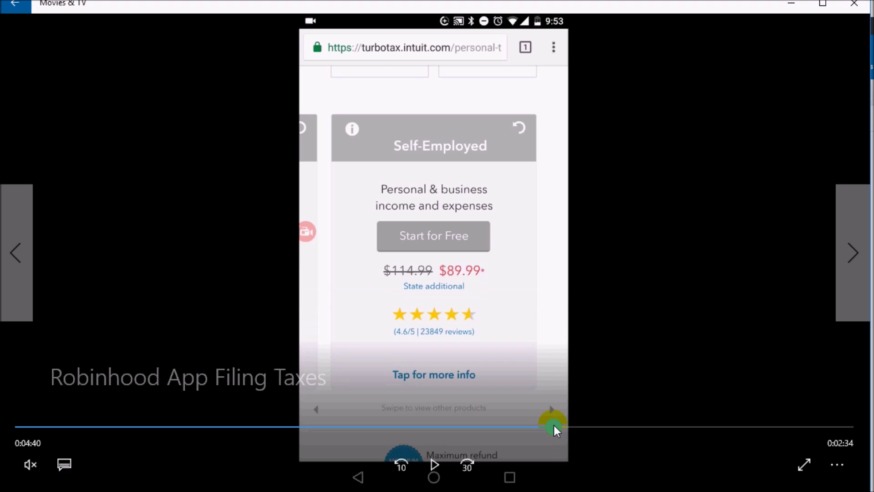
{"action": "left_click_drag", "start_coordinate": [553, 425], "coordinate": [608, 425]}
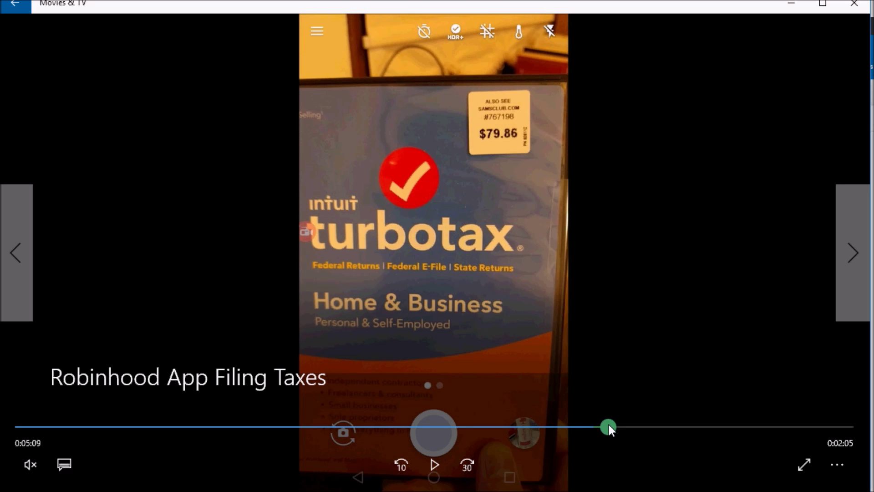
{"action": "left_click_drag", "start_coordinate": [609, 425], "coordinate": [536, 439]}
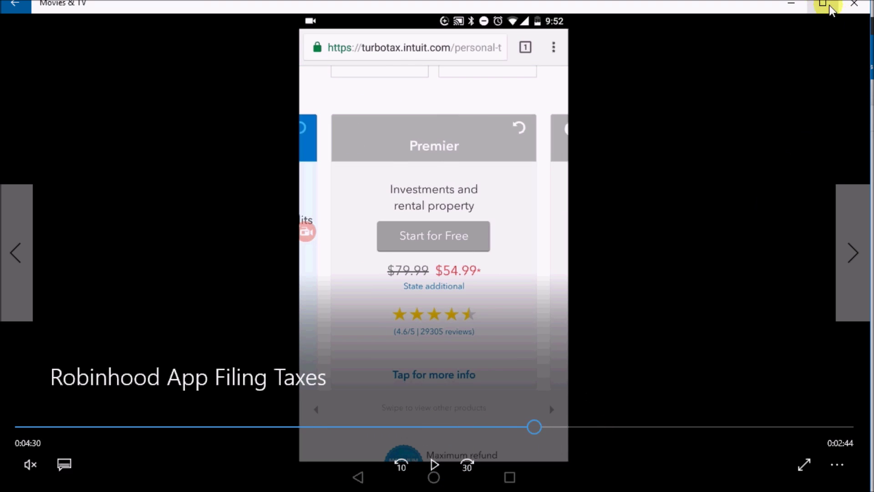
Switch to TurboTax and look over the opening pages of the Personal Info and Business sections
{"action": "left_click", "coordinate": [792, 4]}
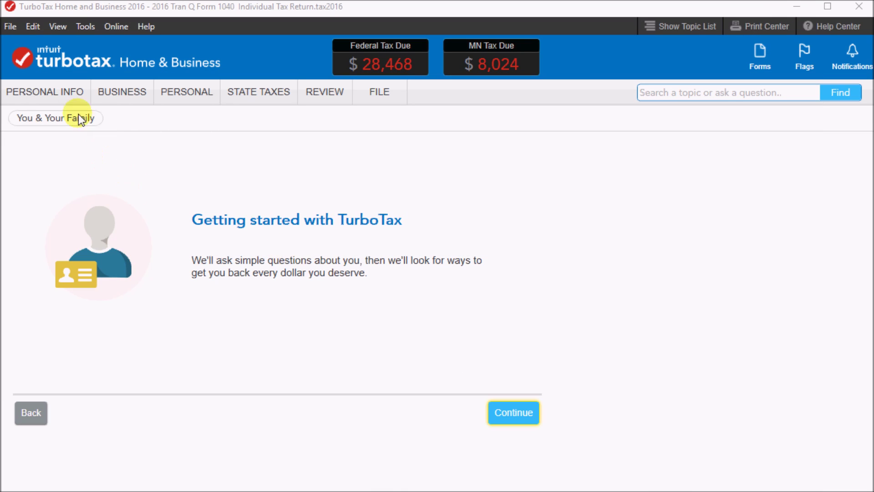
{"action": "left_click", "coordinate": [55, 93]}
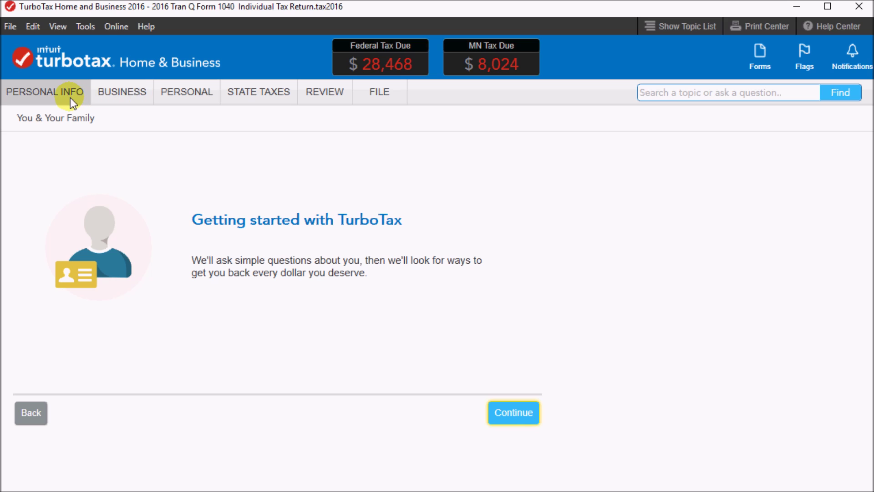
{"action": "left_click", "coordinate": [111, 96]}
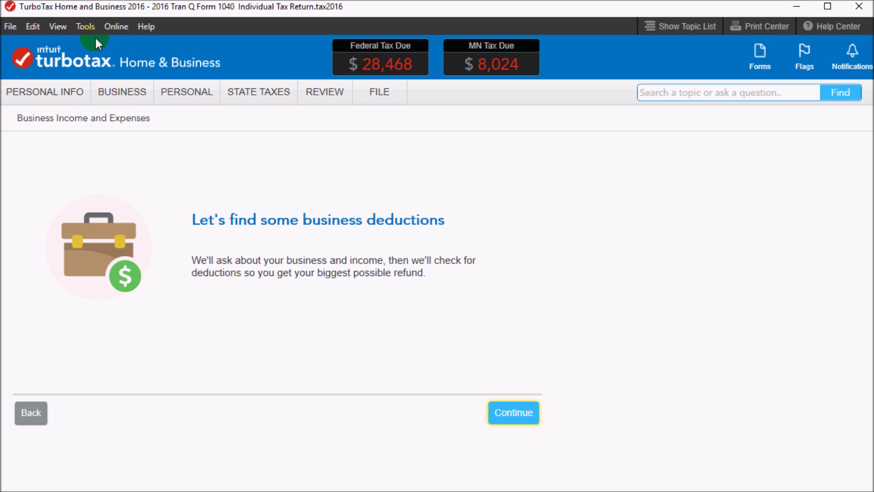
In the Personal Income section, choose what to work on and open the Stocks, Mutual Funds, Bonds, Other topic for updating
{"action": "left_click", "coordinate": [178, 95]}
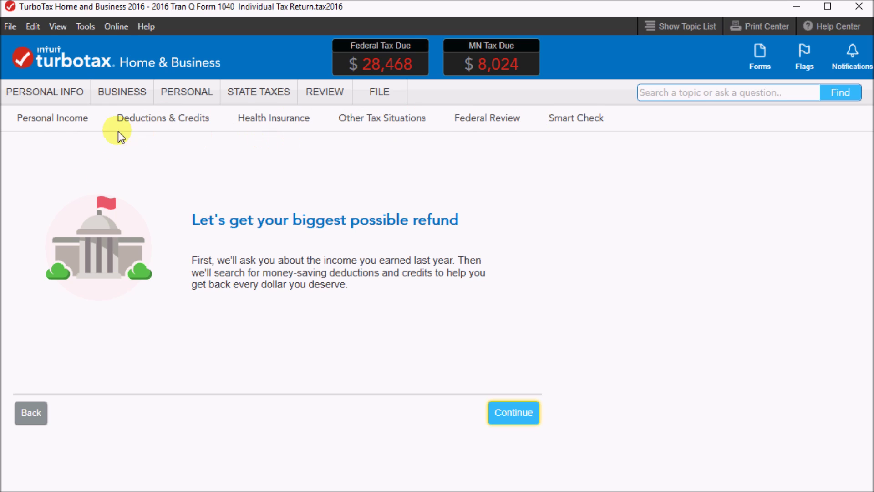
{"action": "left_click", "coordinate": [39, 123]}
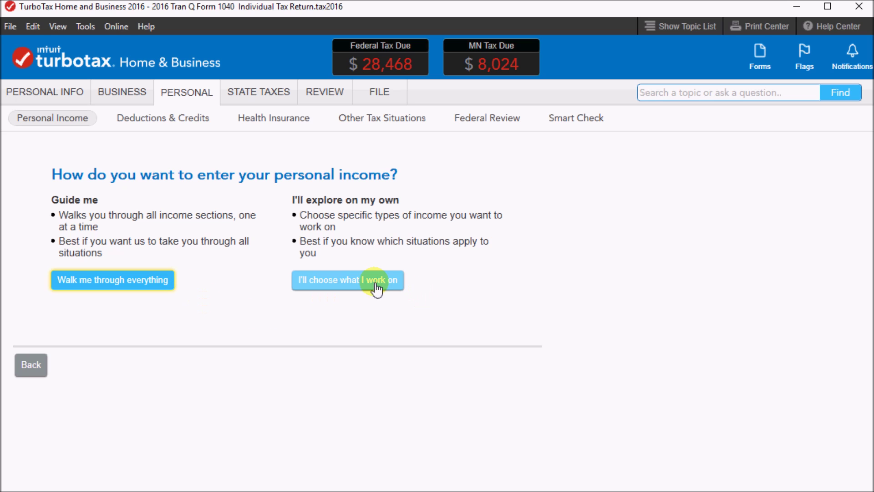
{"action": "left_click", "coordinate": [344, 282]}
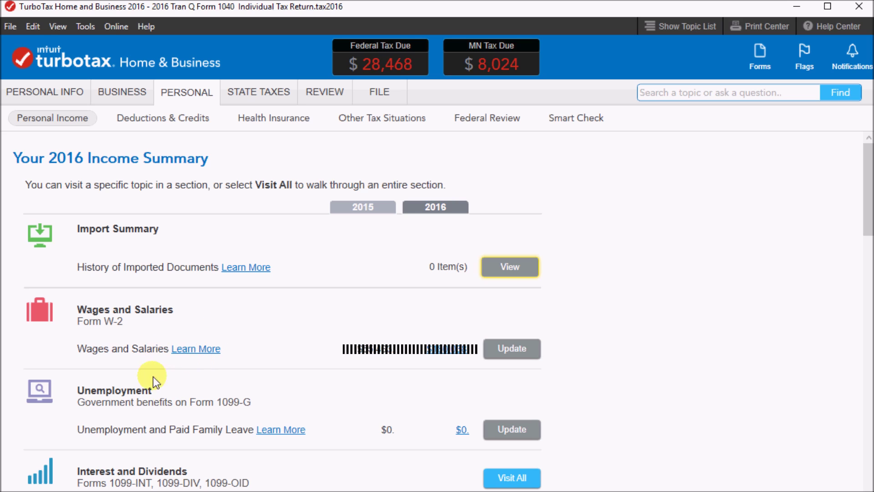
{"action": "scroll", "coordinate": [865, 226], "scroll_direction": "down", "scroll_amount": 5}
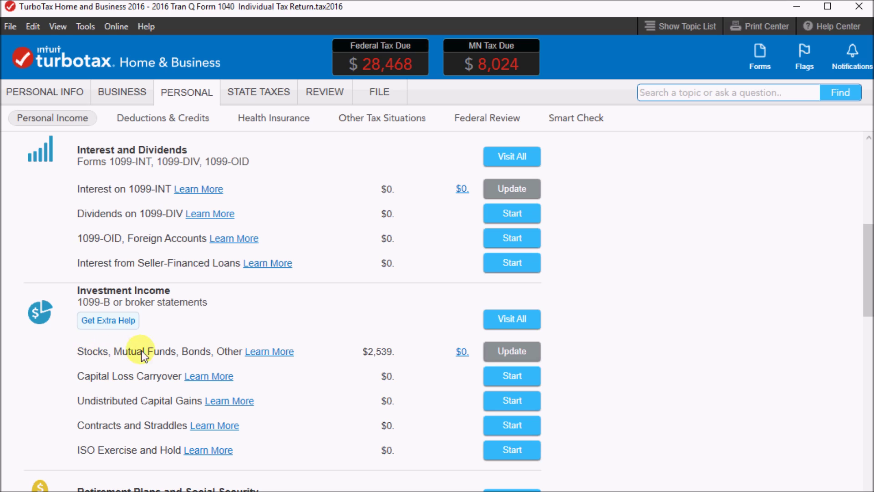
{"action": "left_click", "coordinate": [488, 351]}
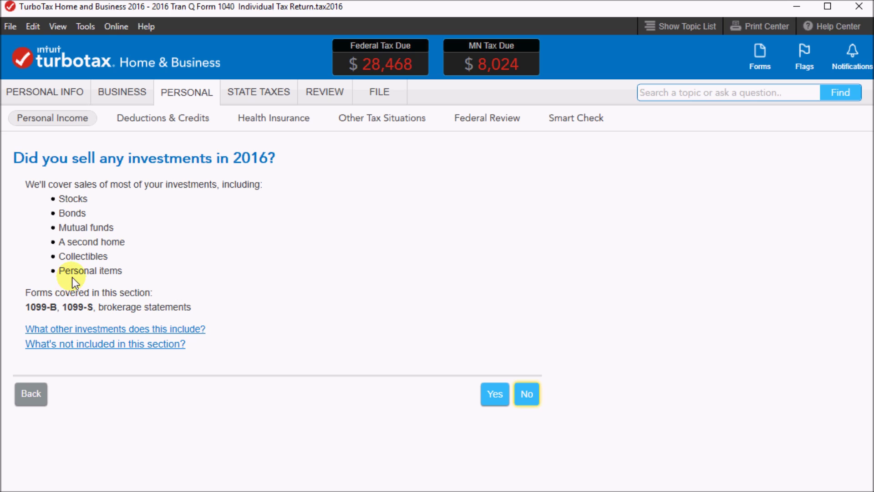
Answer Yes to having sold investments in 2016 and Yes to having a 1099-B or brokerage statement
{"action": "left_click", "coordinate": [501, 398]}
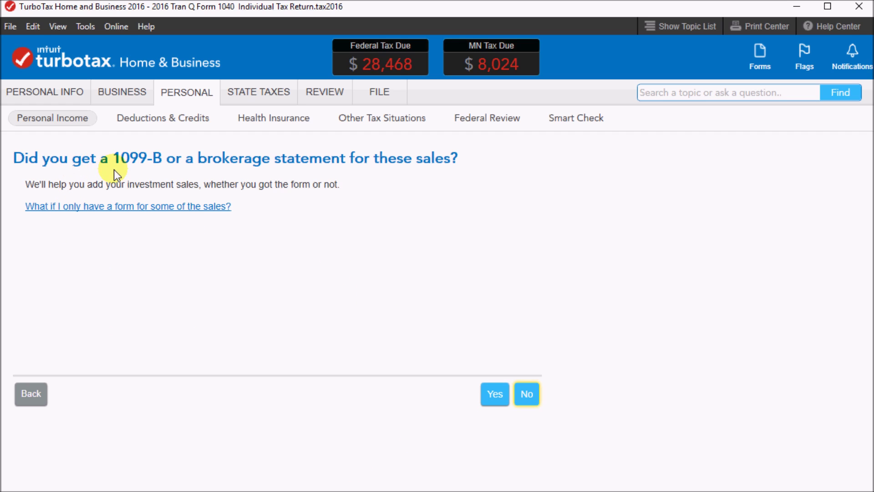
{"action": "left_click", "coordinate": [502, 399]}
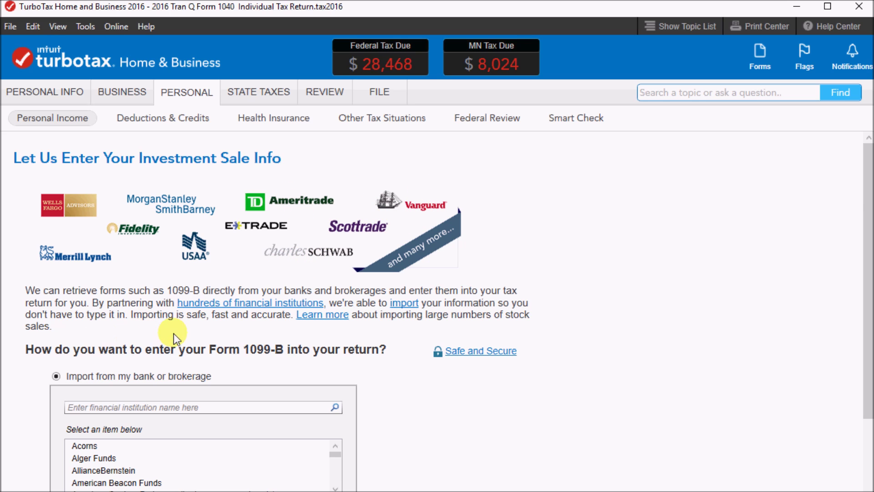
Review the Form 1099-B entry options with their institution list, and the program's general import sources
{"action": "scroll", "coordinate": [403, 376], "scroll_direction": "down", "scroll_amount": 2}
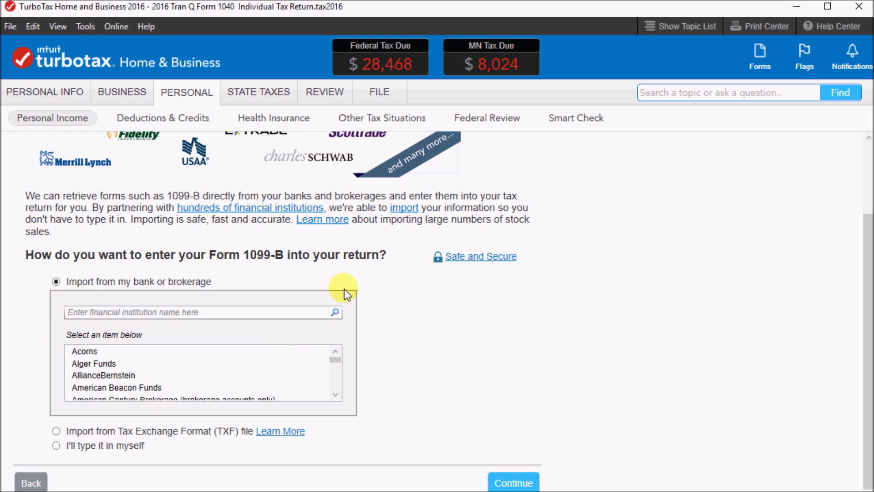
{"action": "mouse_move", "coordinate": [335, 357]}
{"action": "left_mouse_down"}
{"action": "mouse_move", "coordinate": [340, 388]}
{"action": "mouse_move", "coordinate": [343, 347]}
{"action": "left_mouse_up"}
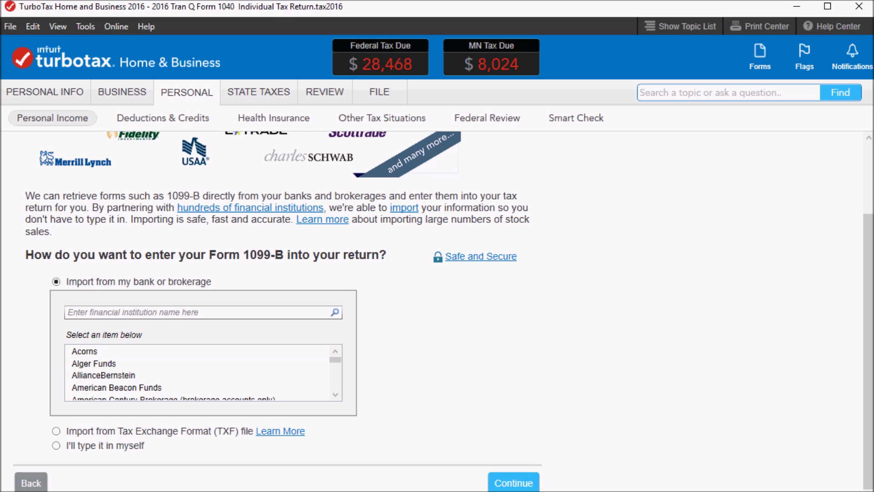
{"action": "left_click", "coordinate": [7, 29]}
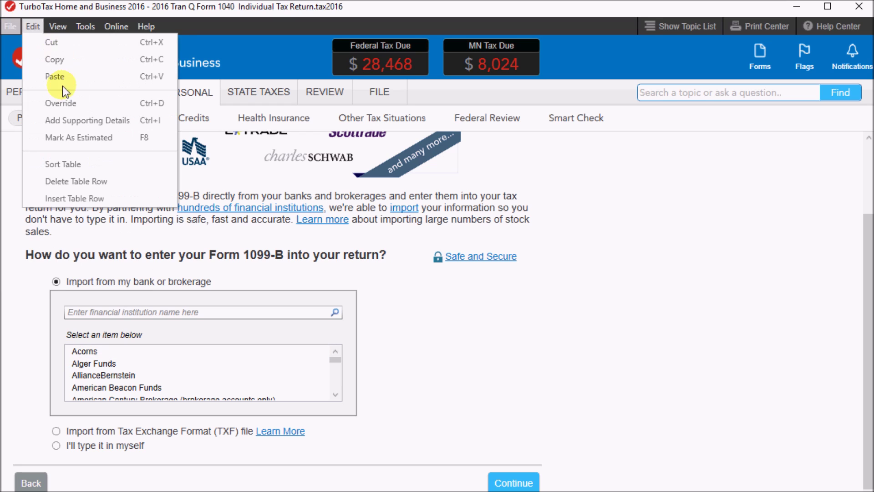
{"action": "mouse_move", "coordinate": [10, 26]}
{"action": "mouse_move", "coordinate": [29, 191]}
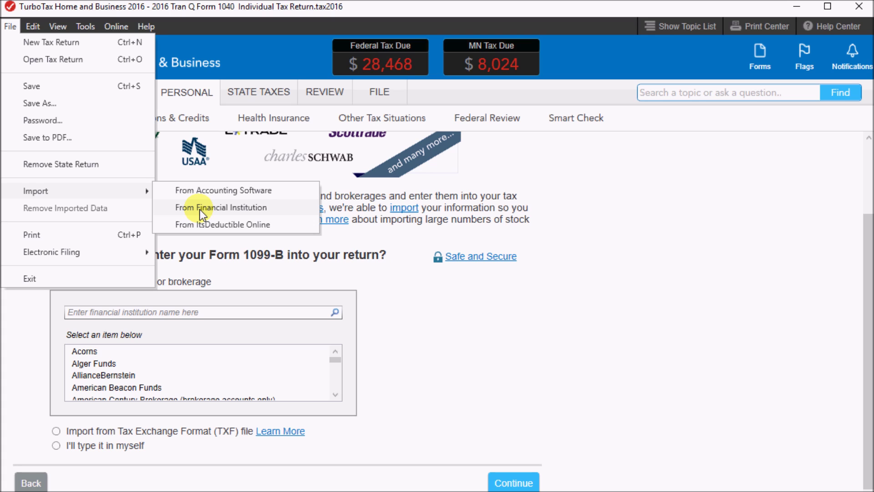
{"action": "left_click", "coordinate": [446, 365]}
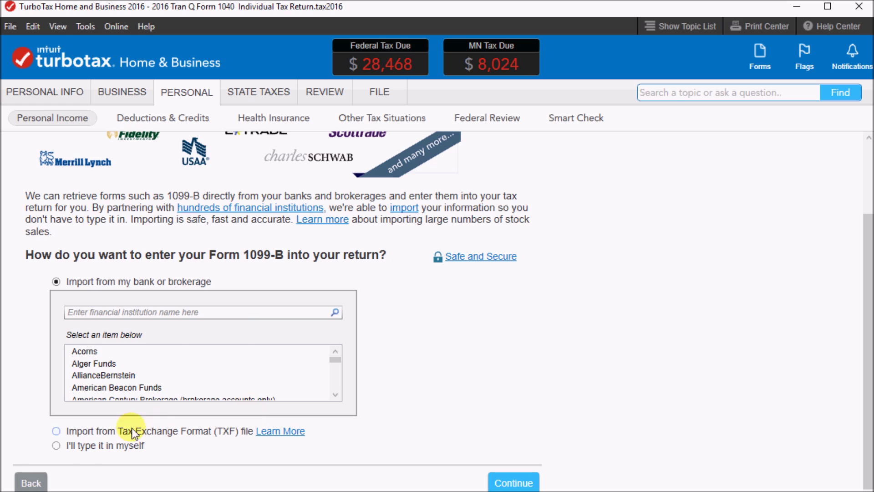
Choose to import Form 1099-B from a bank or brokerage, select Robinhood as the institution and continue
{"action": "left_click", "coordinate": [56, 446]}
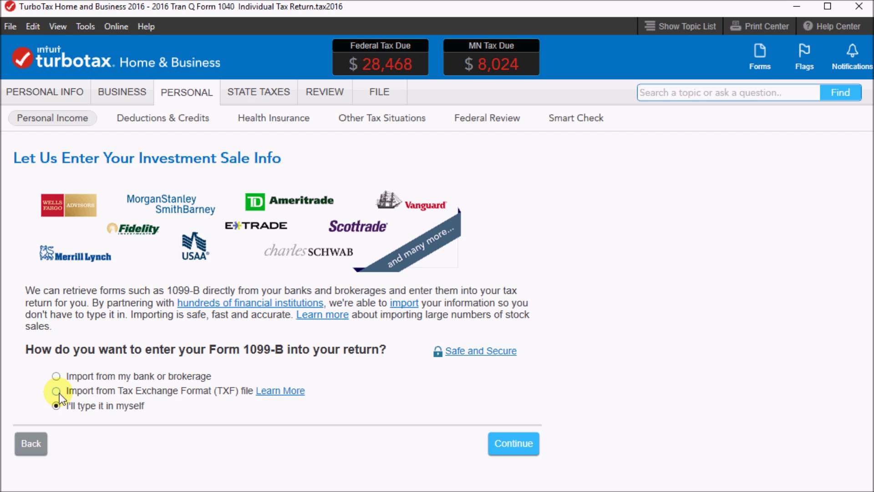
{"action": "left_click", "coordinate": [57, 376]}
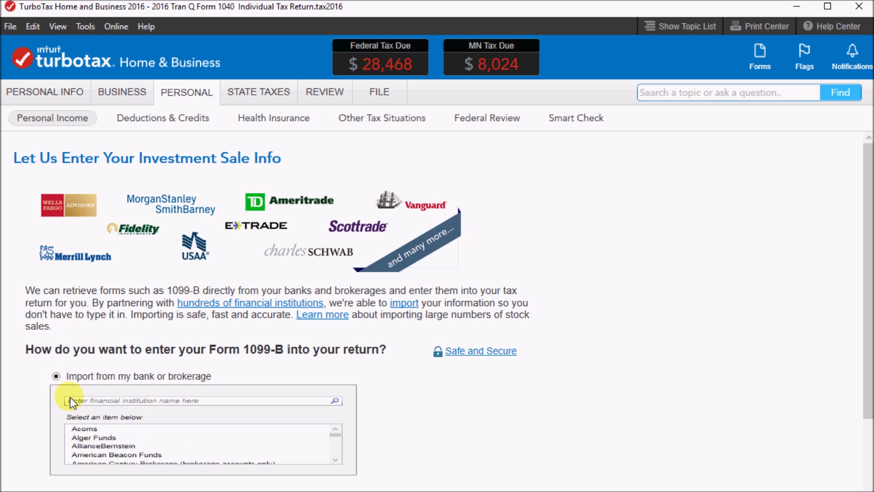
{"action": "scroll", "coordinate": [230, 386], "scroll_direction": "down", "scroll_amount": 2}
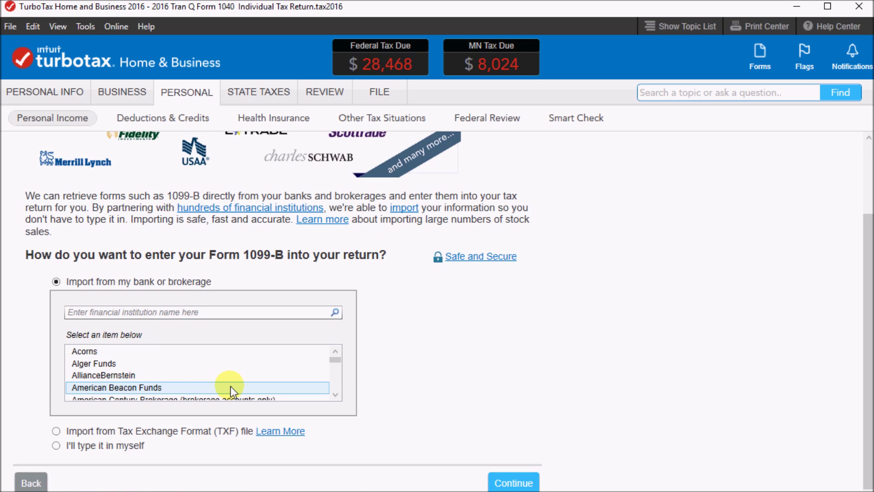
{"action": "left_click", "coordinate": [155, 314]}
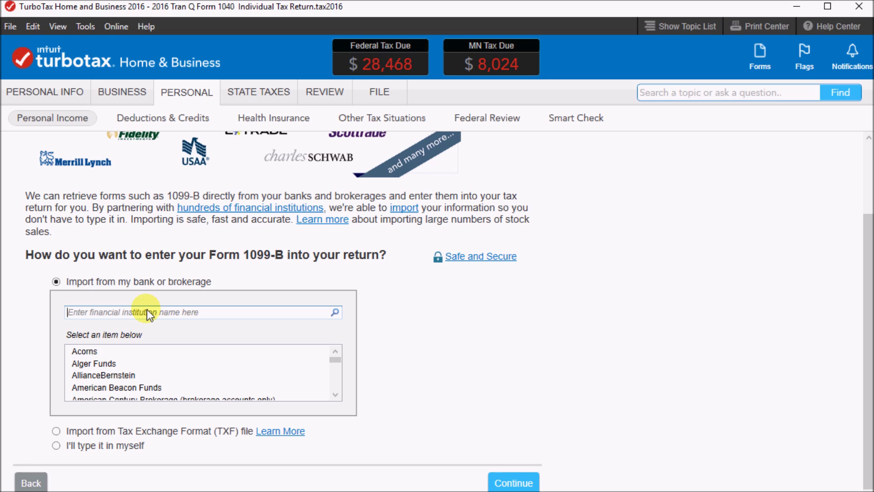
{"action": "type", "text": "Robinhood"}
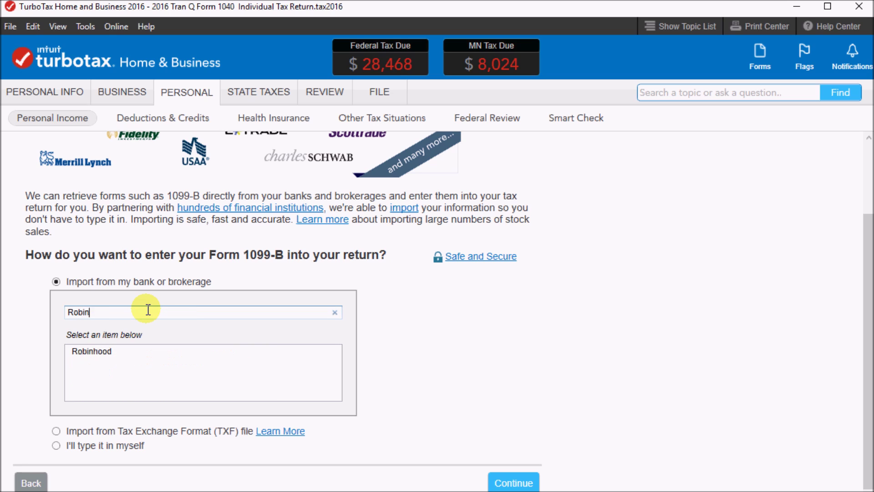
{"action": "left_click", "coordinate": [110, 348]}
{"action": "left_click", "coordinate": [514, 481]}
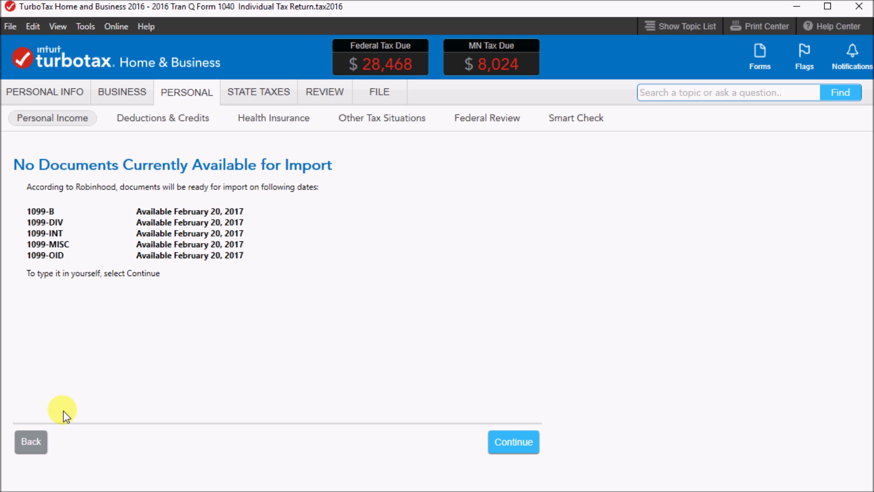
Return to the institution list, search for "sco" and open the sign-on page for Scottrade, Inc
{"action": "left_click", "coordinate": [28, 450]}
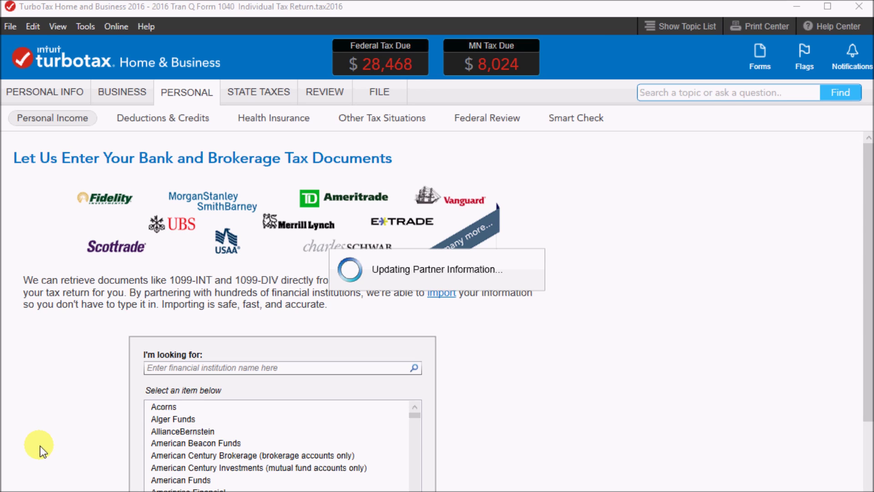
{"action": "scroll", "coordinate": [301, 426], "scroll_direction": "down", "scroll_amount": 2}
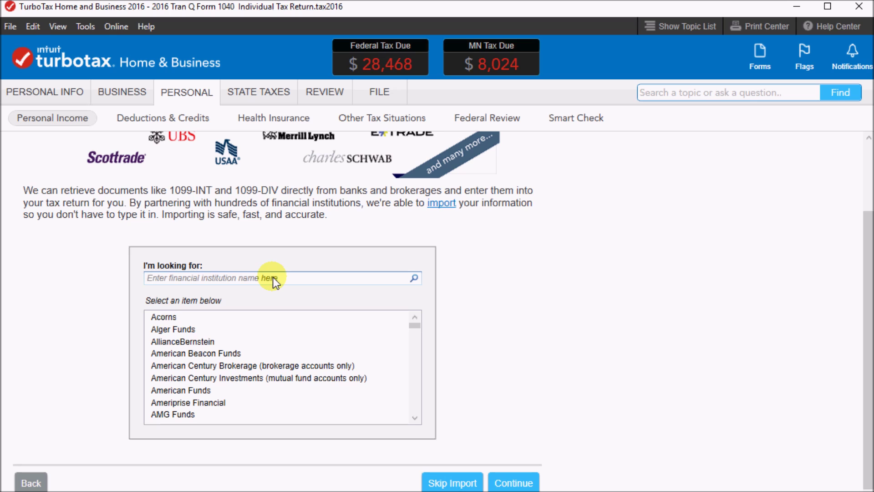
{"action": "type", "text": "sco"}
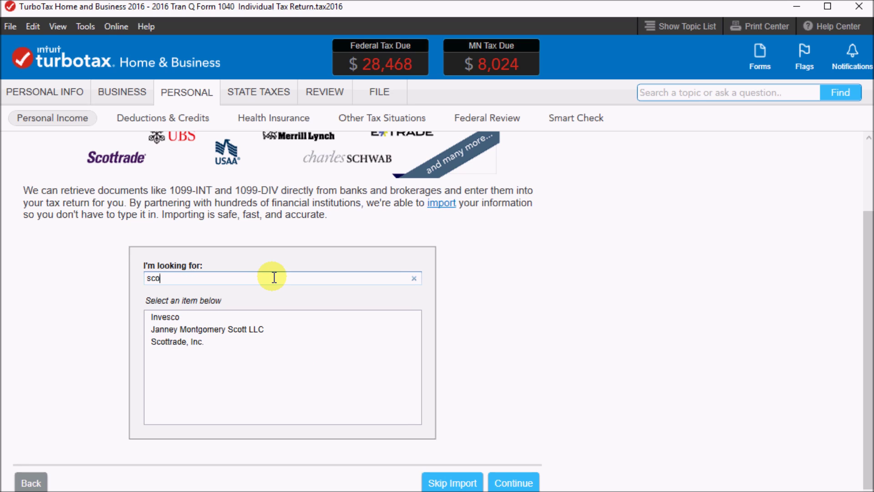
{"action": "left_click", "coordinate": [255, 341]}
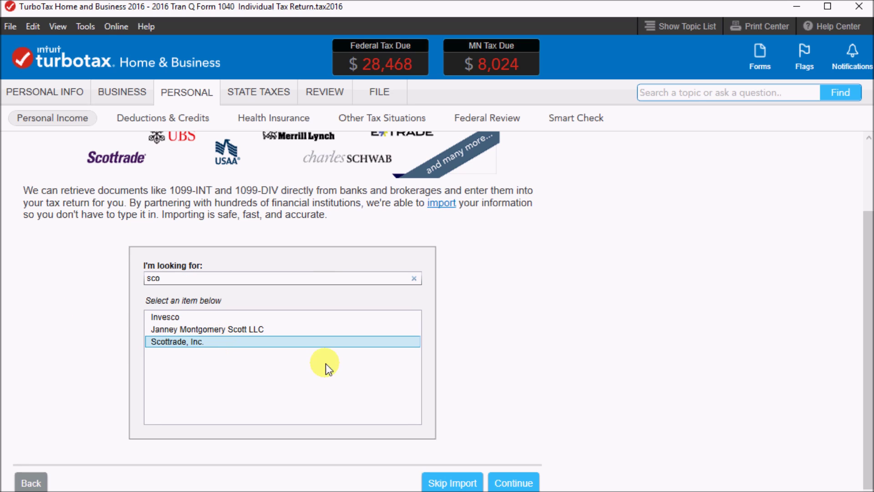
{"action": "double_click", "coordinate": [211, 340]}
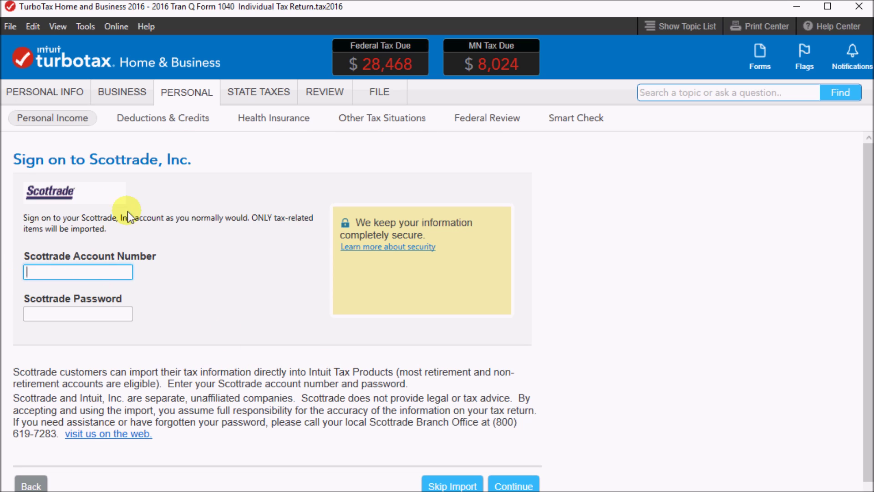
{"action": "left_click", "coordinate": [100, 312]}
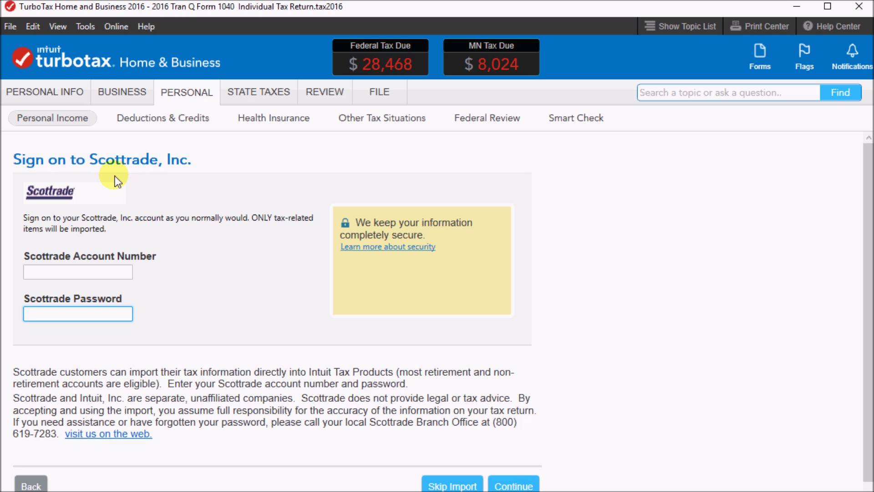
Open the self-directed Deductions & Credits list and examine its Other Deductions and Credits topics and the MN Tax Summary
{"action": "left_click", "coordinate": [160, 119]}
{"action": "left_click", "coordinate": [351, 282]}
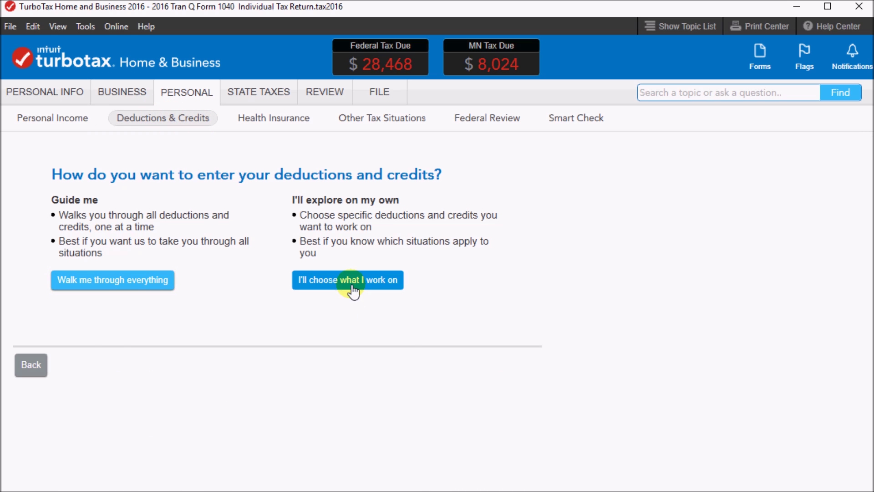
{"action": "scroll", "coordinate": [402, 350], "scroll_direction": "down", "scroll_amount": 15}
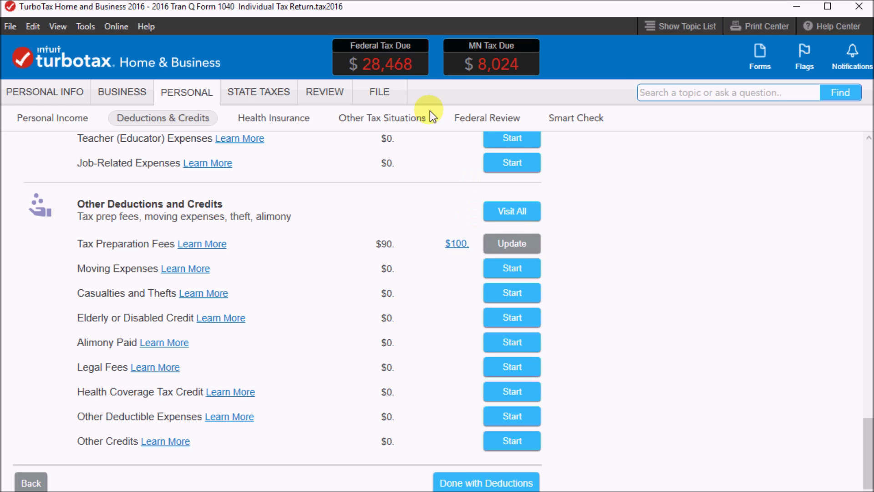
{"action": "mouse_move", "coordinate": [477, 66]}
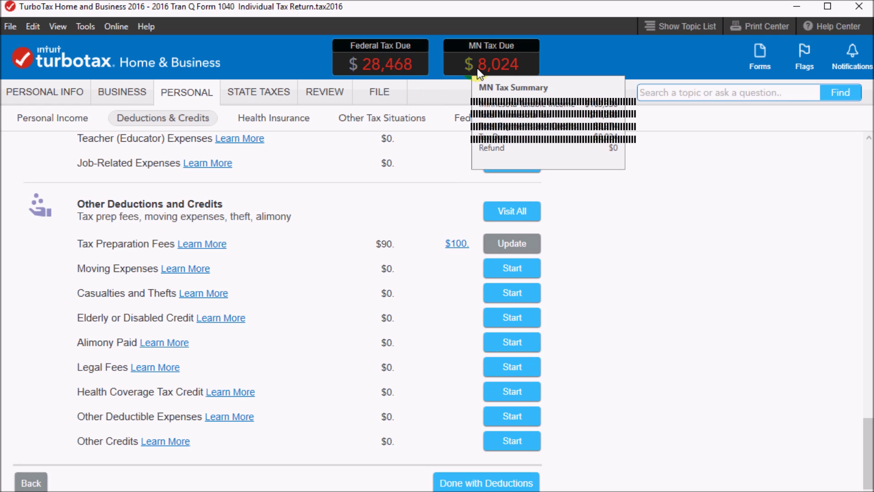